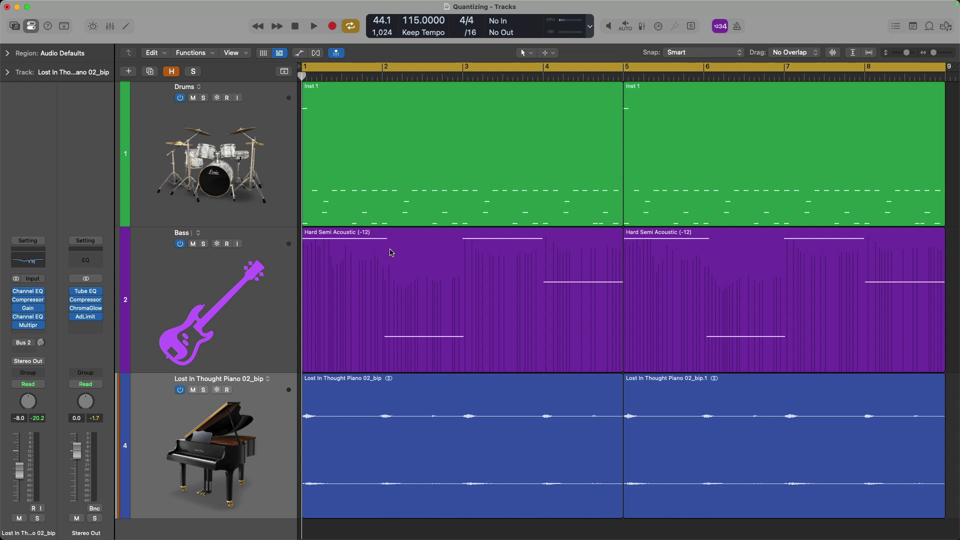
Play the full arrangement from bar 1 with drums, bass and piano, and return the playhead to the start.
click(404, 278)
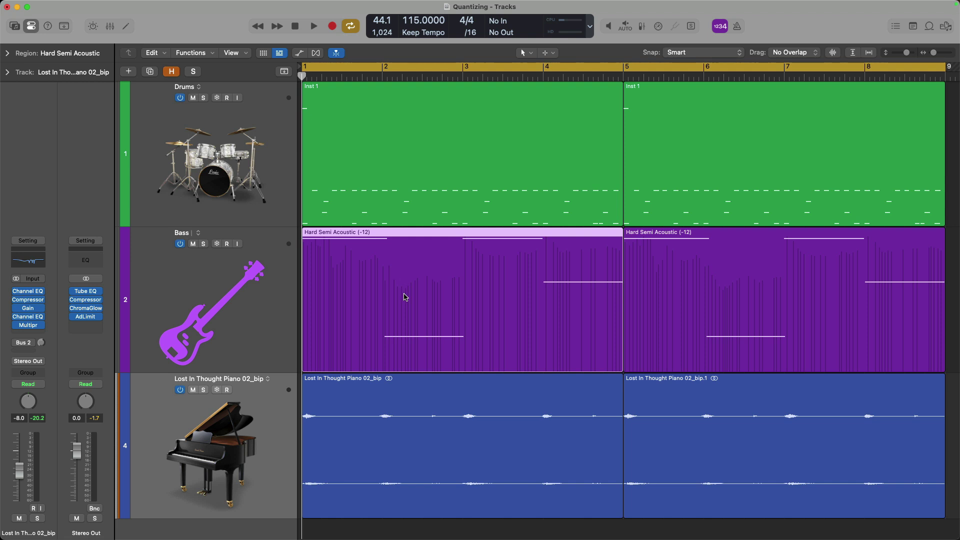
click(424, 409)
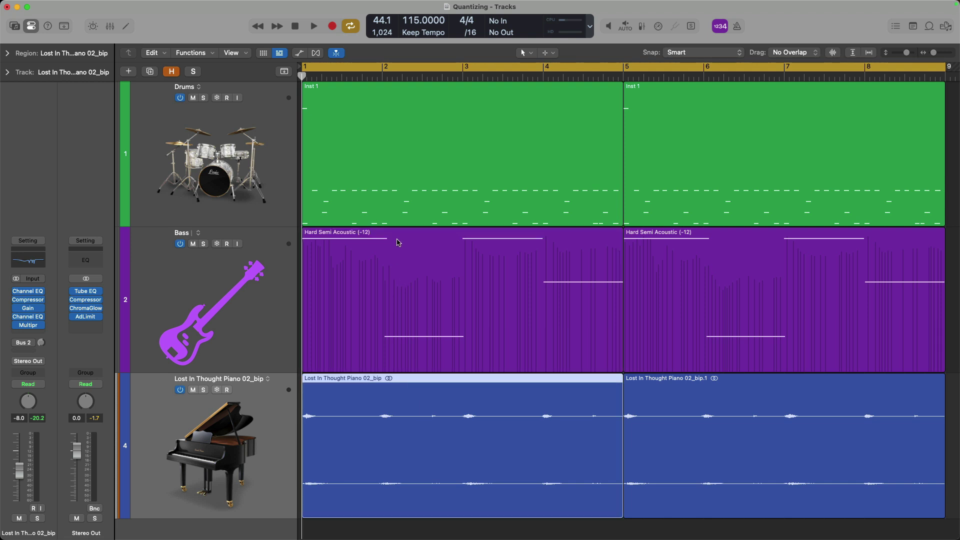
key(space)
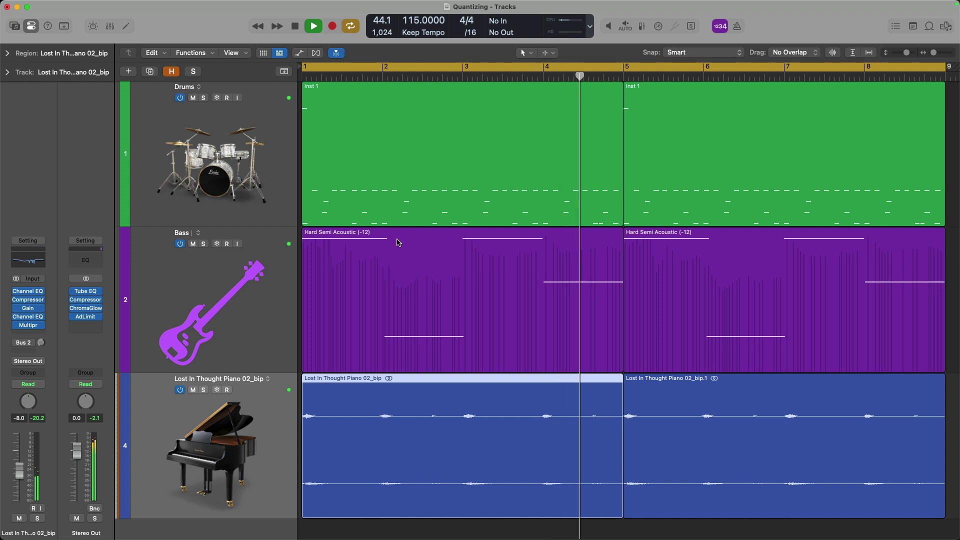
key(space)
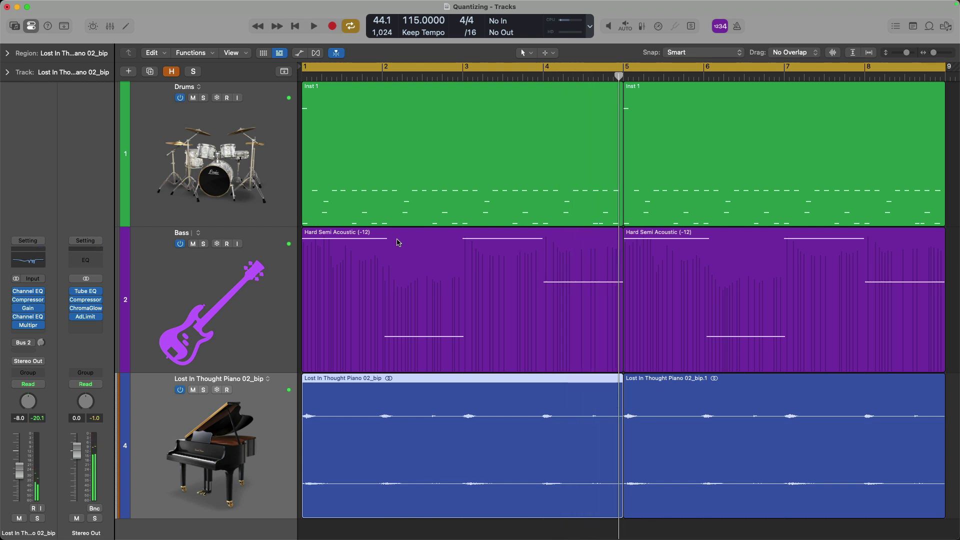
key(Return)
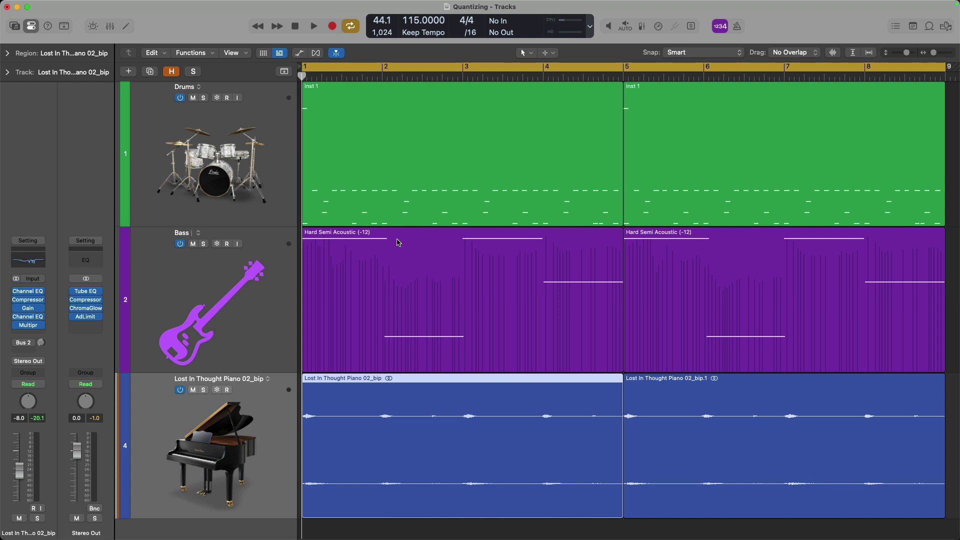
View the first drum region's notes in the Piano Roll and close the editor again.
click(339, 116)
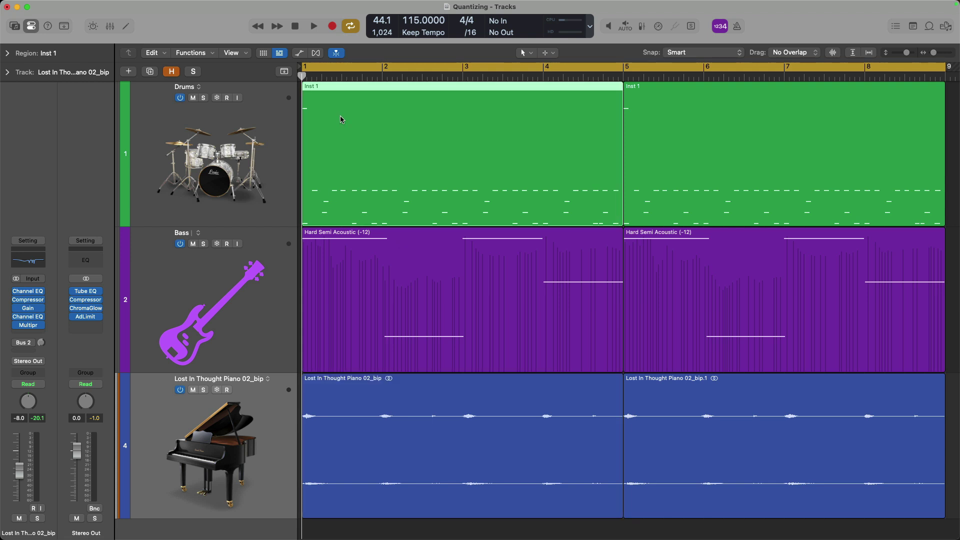
double_click(340, 116)
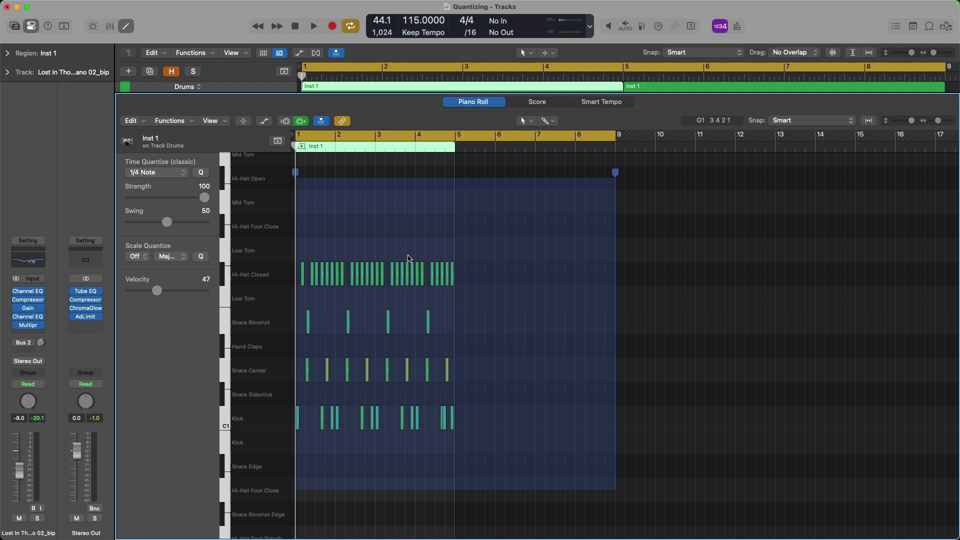
key(e)
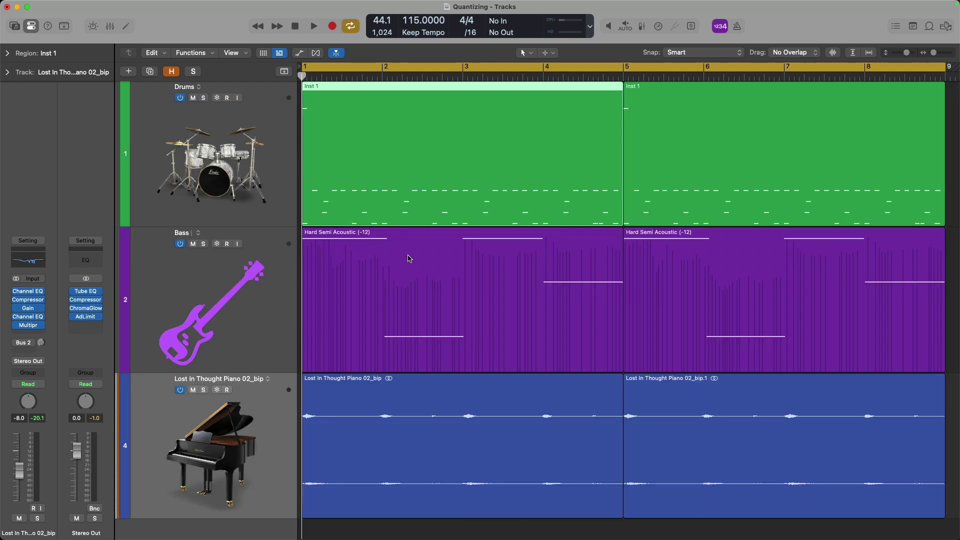
Delete the second drum region, starting at bar 5, and audition the remaining one with the Drums track soloed.
click(716, 100)
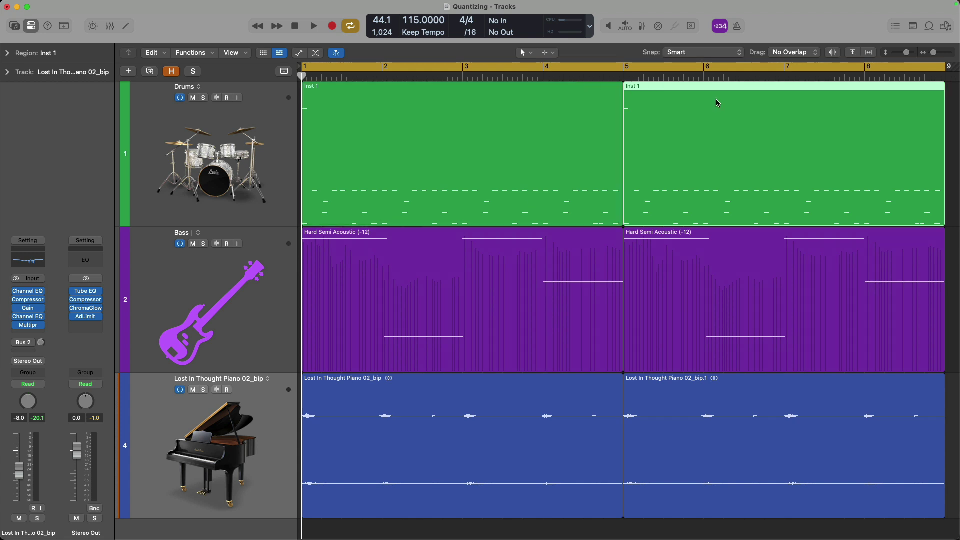
key(Delete)
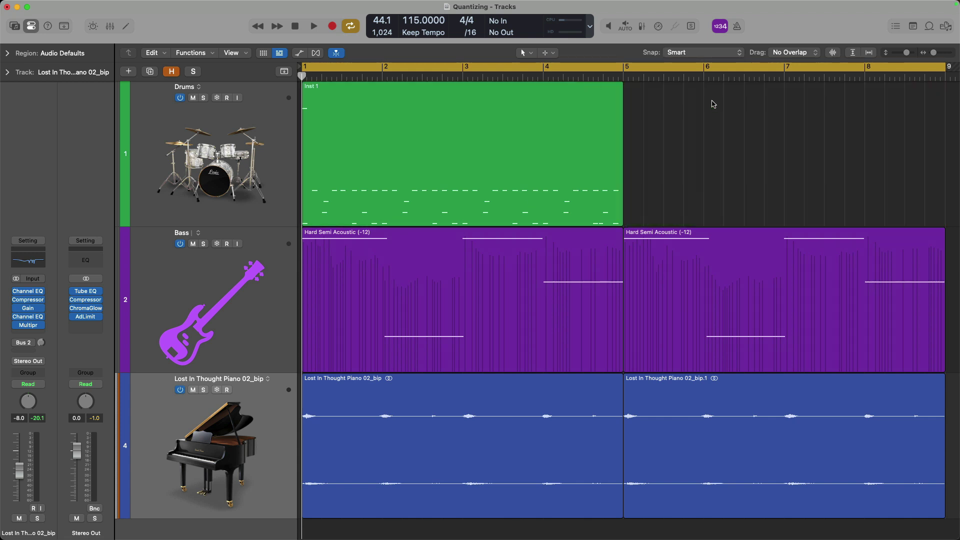
click(204, 98)
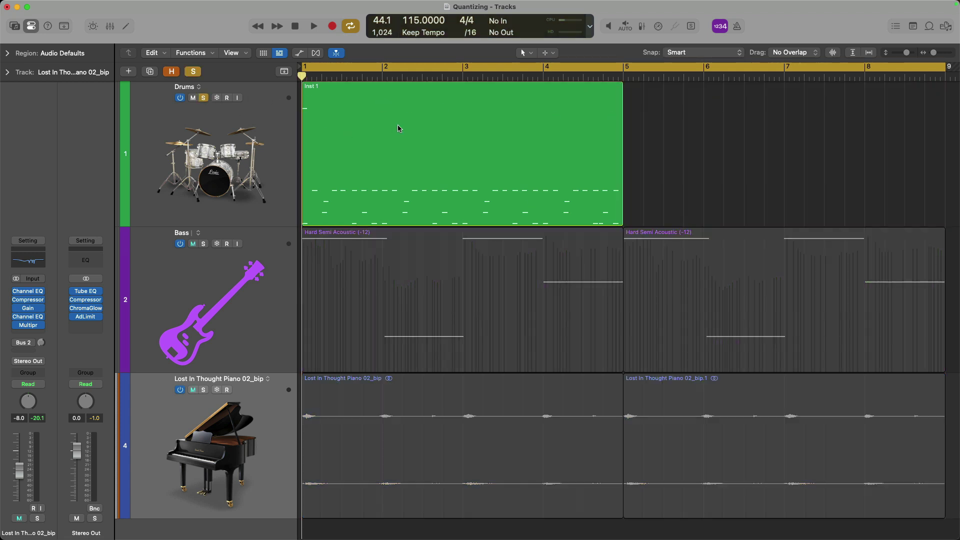
key(space)
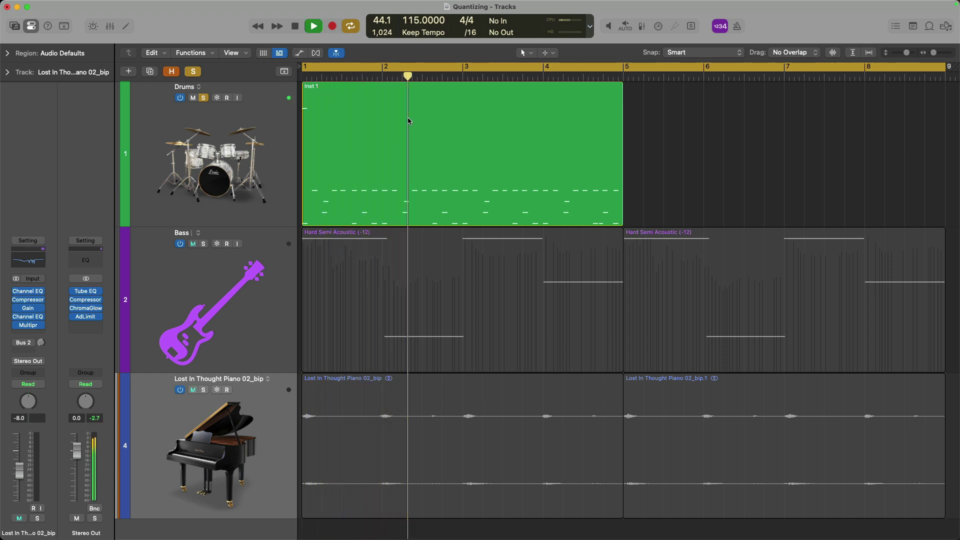
key(space)
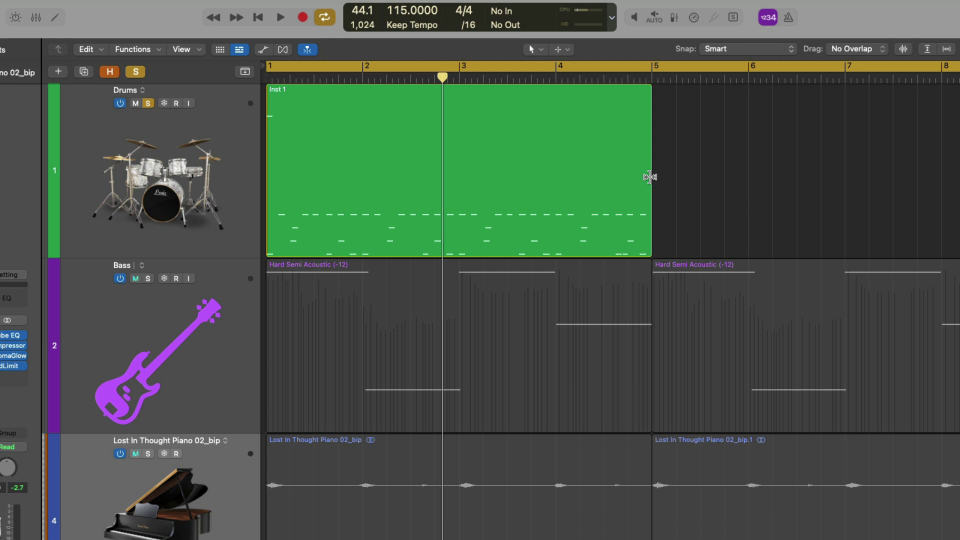
Time-stretch the drum region so it ends at bar 9, and audition the slowed-down result.
drag(650, 177, 940, 152)
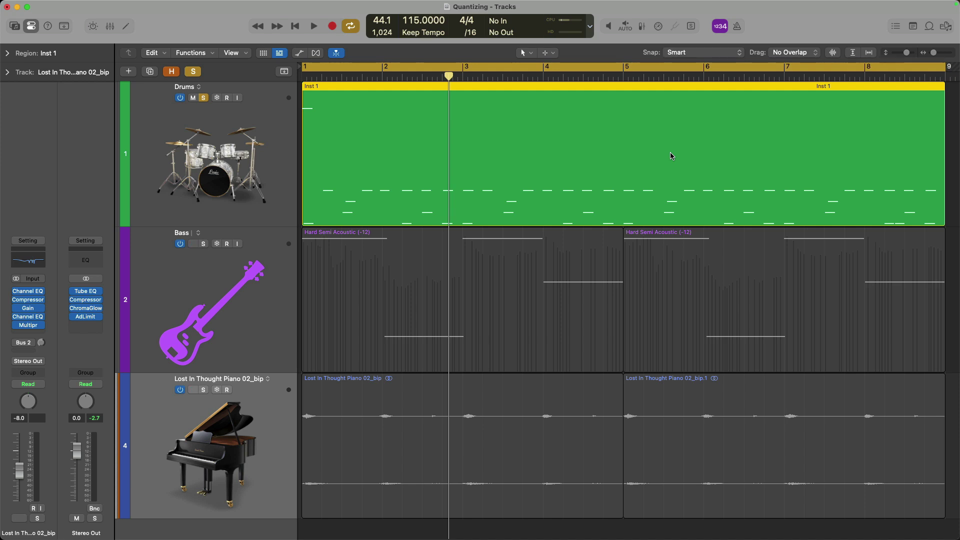
key(space)
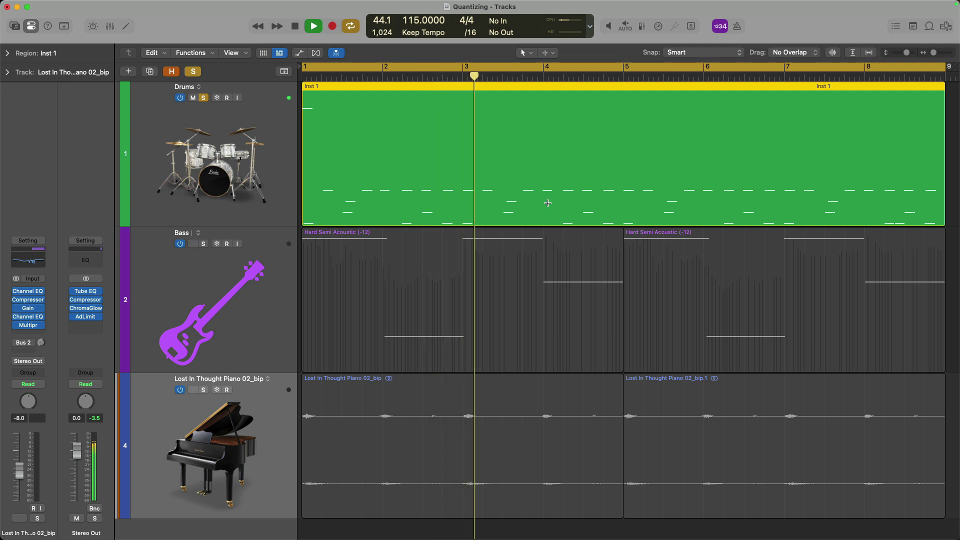
key(space)
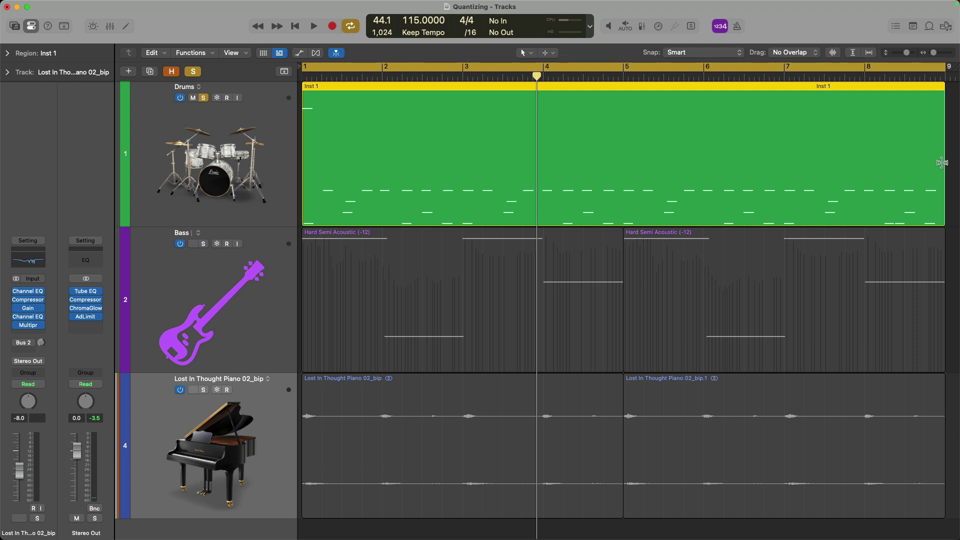
Try time-compressing the drum region to end at bar 3, audition it, and restore its end to bar 9.
drag(942, 162, 463, 168)
key(space)
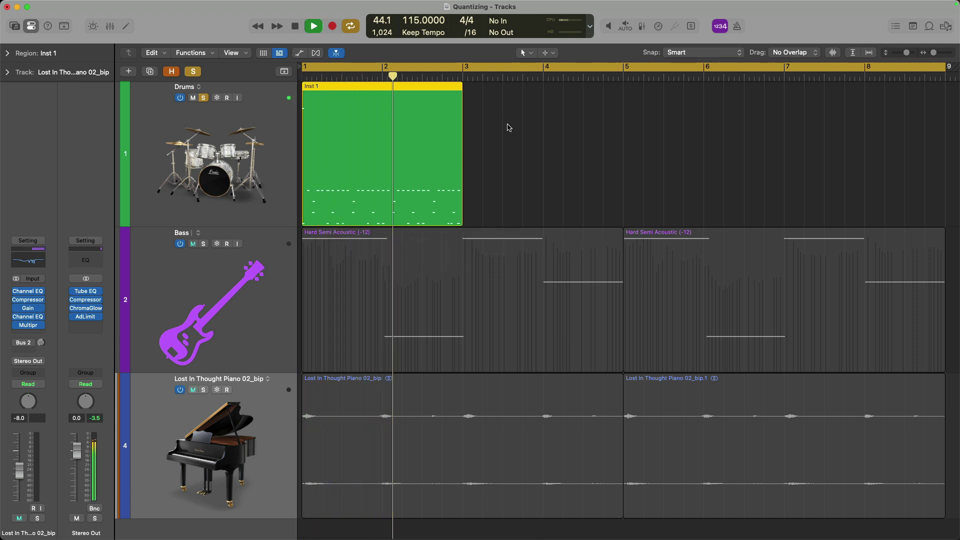
key(space)
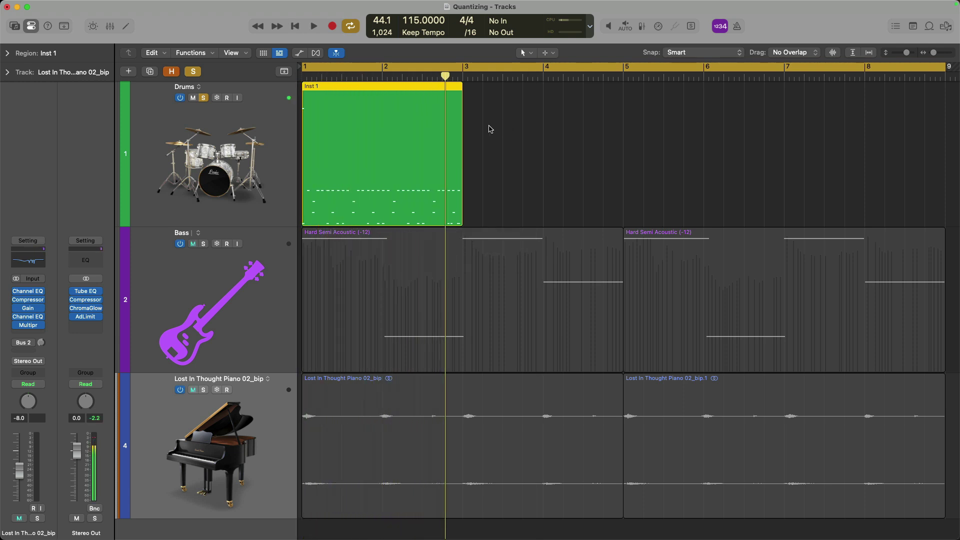
click(491, 128)
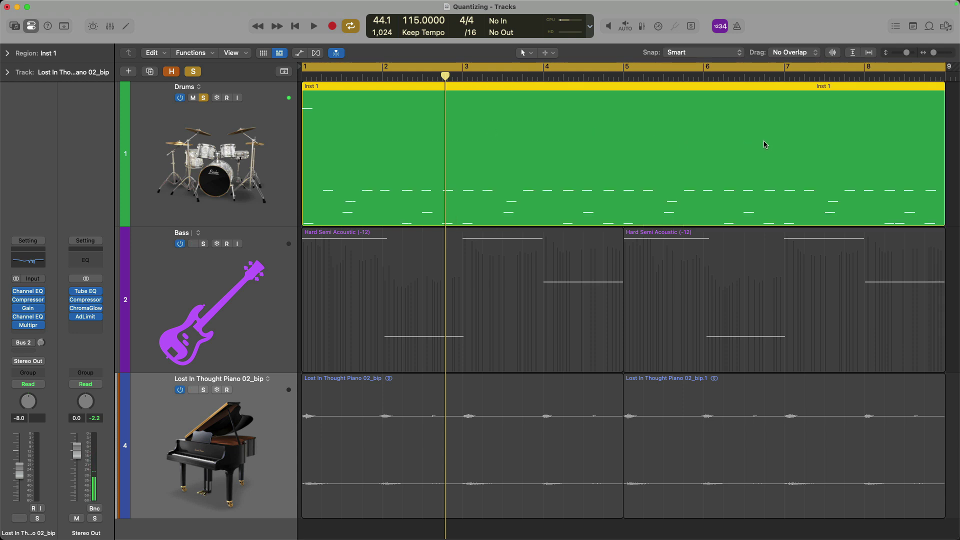
Turn off the Drums solo and delete the second piano region, starting at bar 5.
click(743, 237)
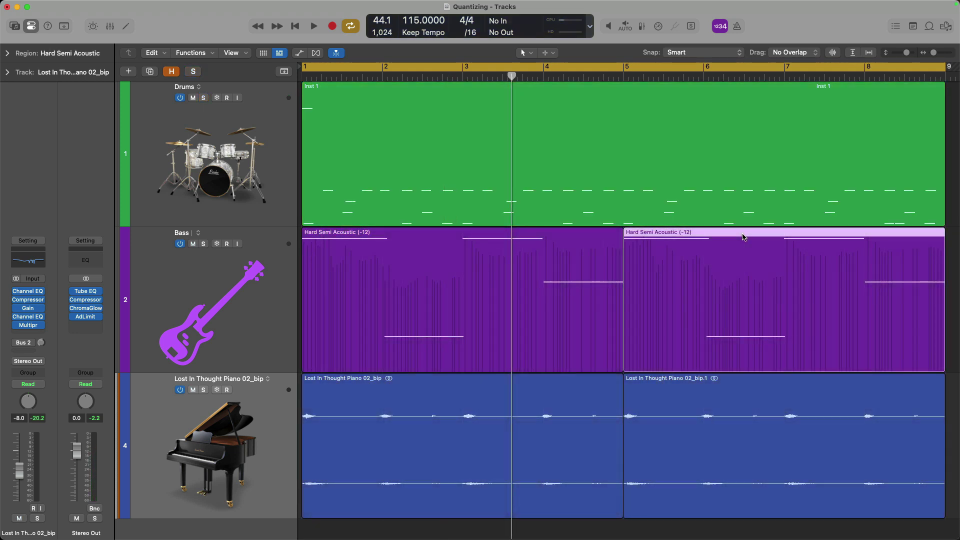
click(657, 399)
key(Delete)
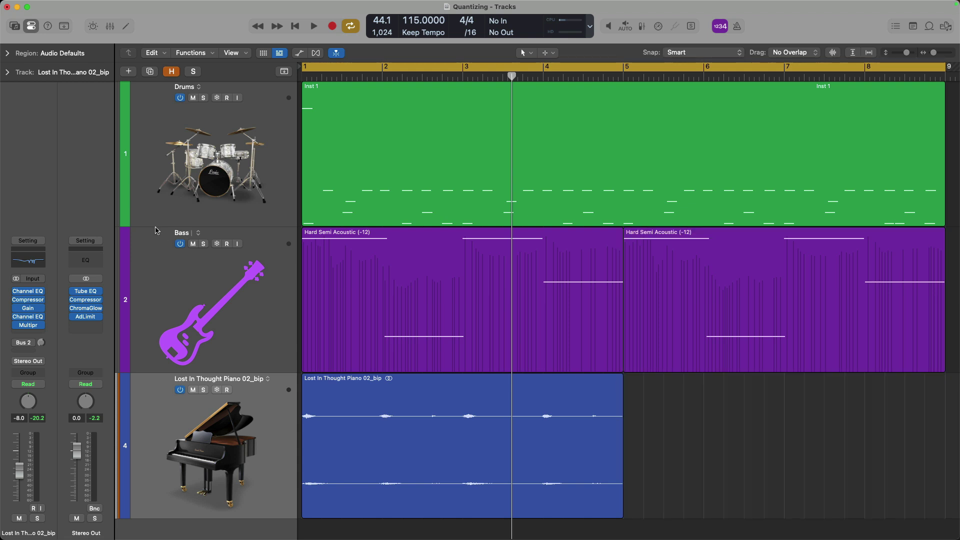
Mute the Bass and Drums tracks and audition the piano region with its waveform display enlarged.
click(193, 244)
click(193, 97)
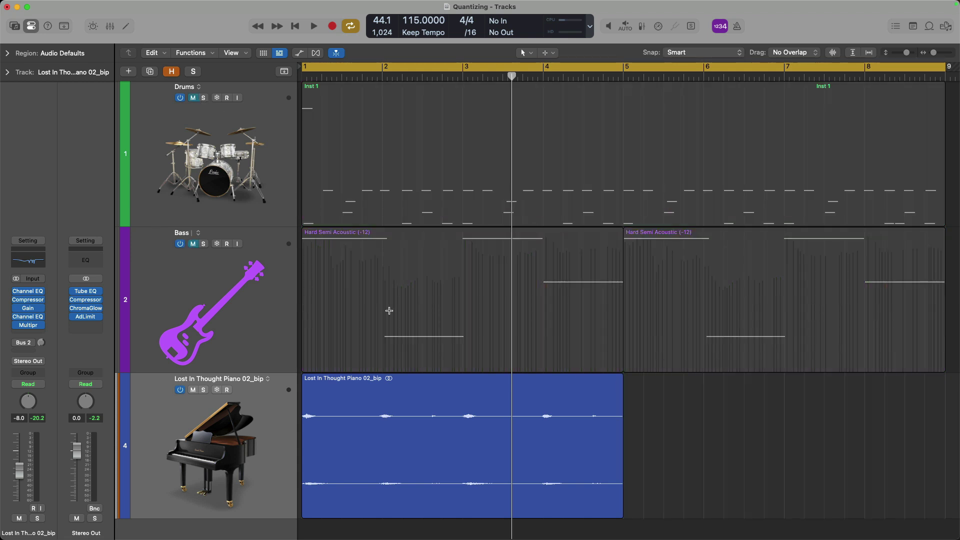
key(space)
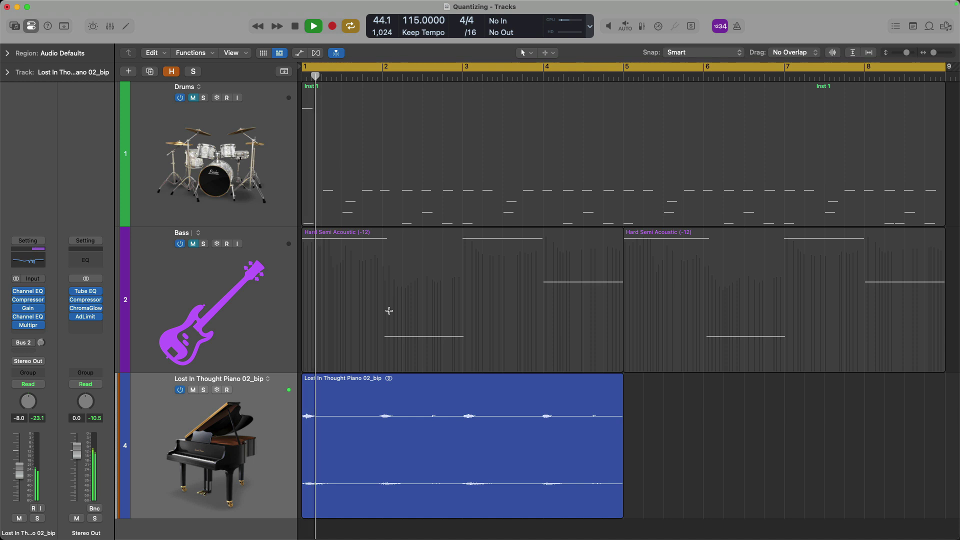
key(super+equal)
key(super+equal)
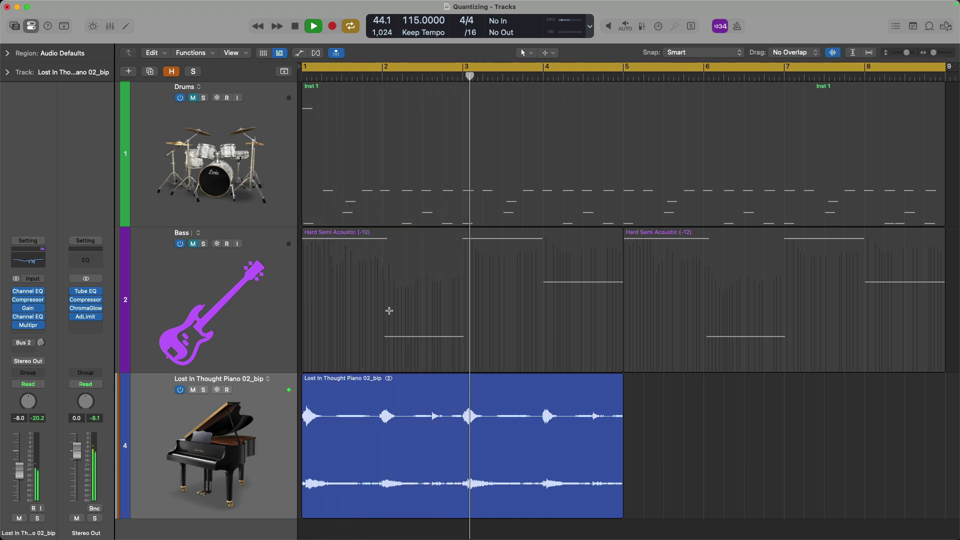
key(space)
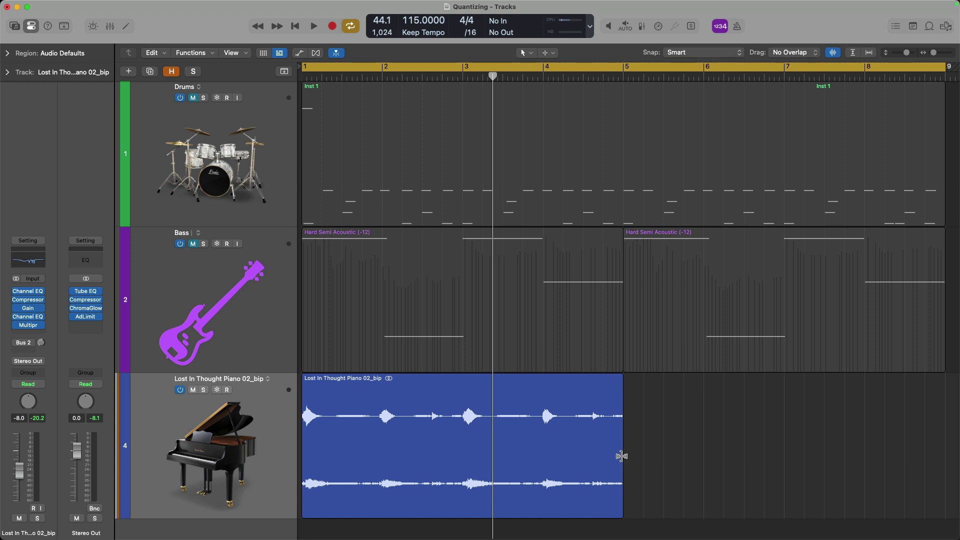
Time-stretch the piano audio region so it ends at bar 9, and play it back.
drag(622, 456, 944, 442)
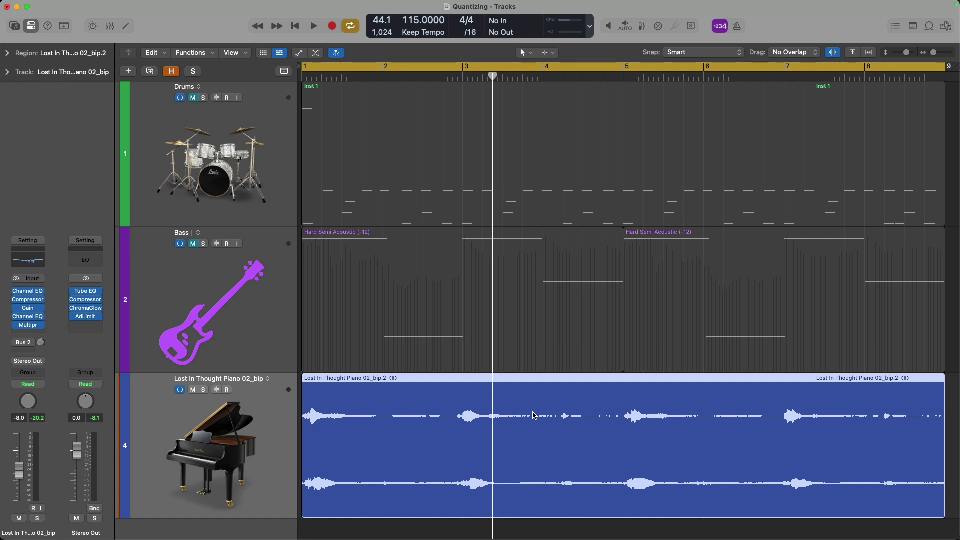
key(space)
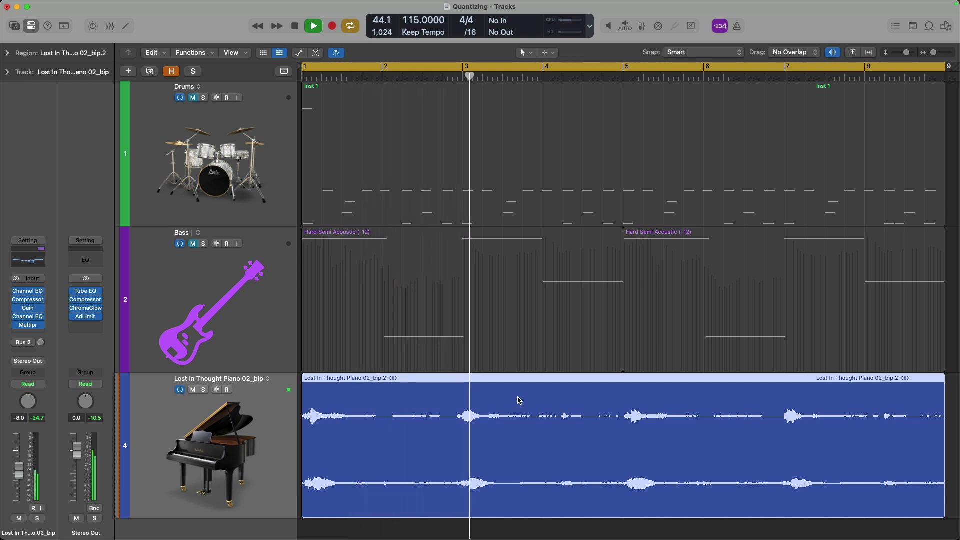
key(space)
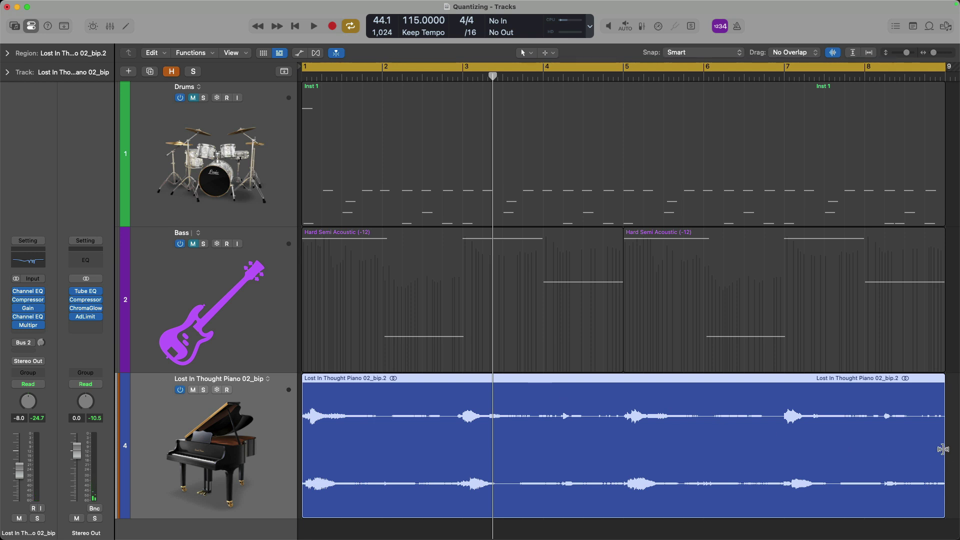
Time-compress the piano region back to end at bar 5, play it, and undo both length changes.
drag(842, 449, 618, 446)
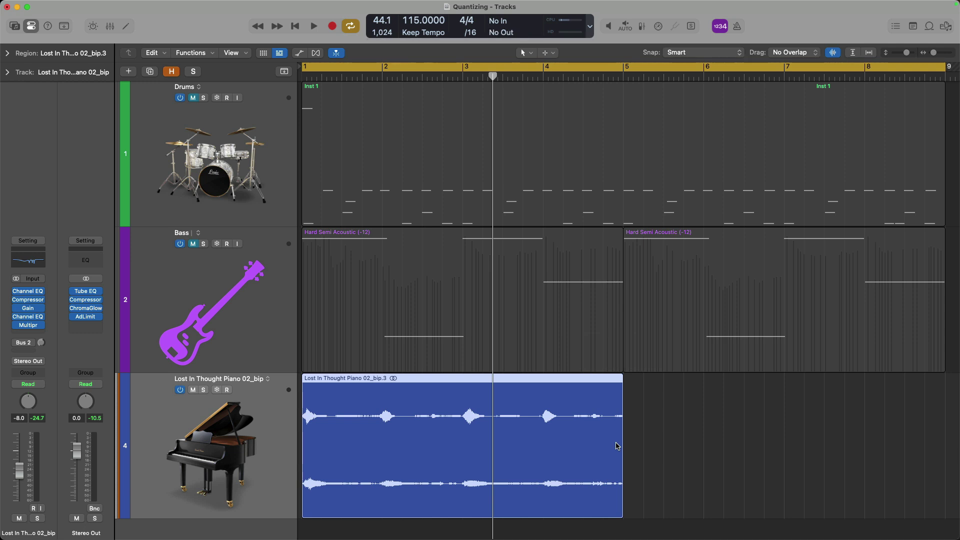
key(space)
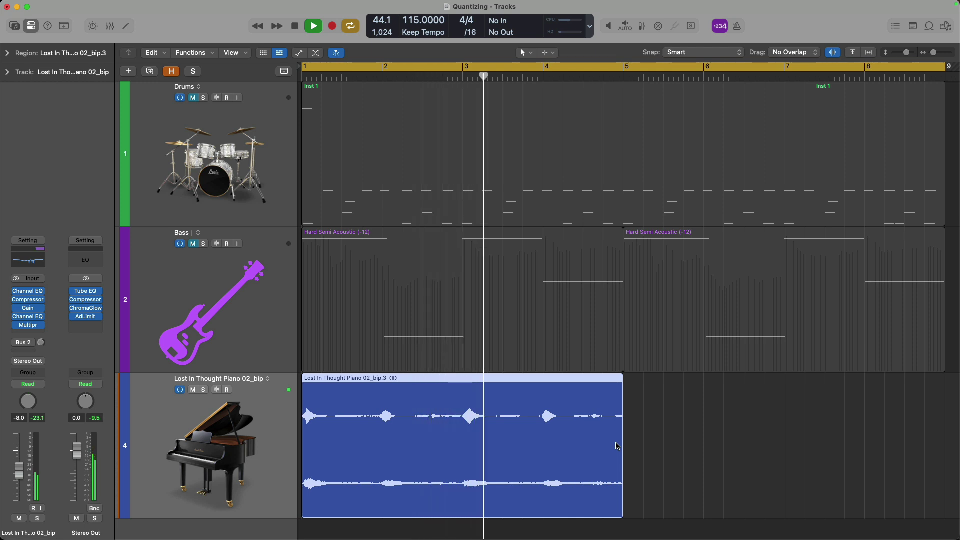
key(space)
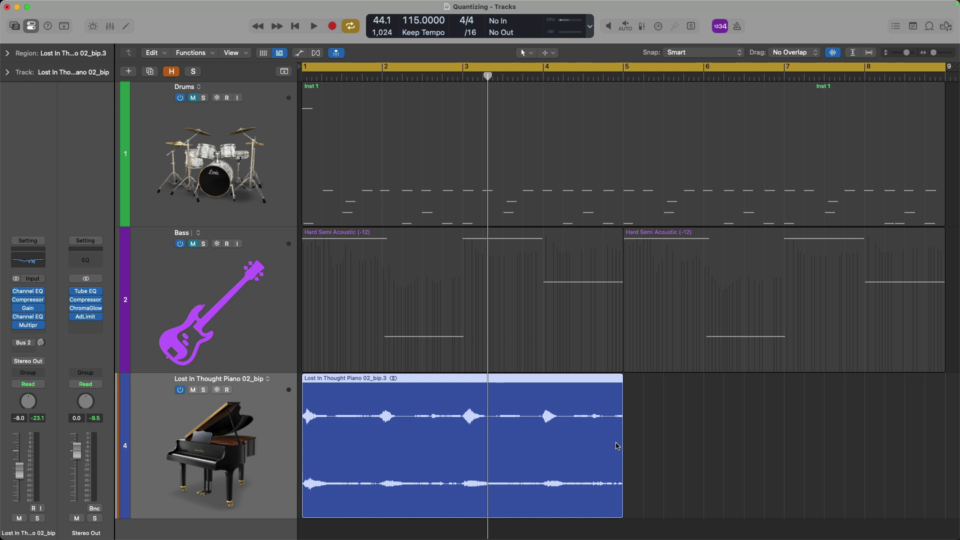
key(super+z)
key(super+z)
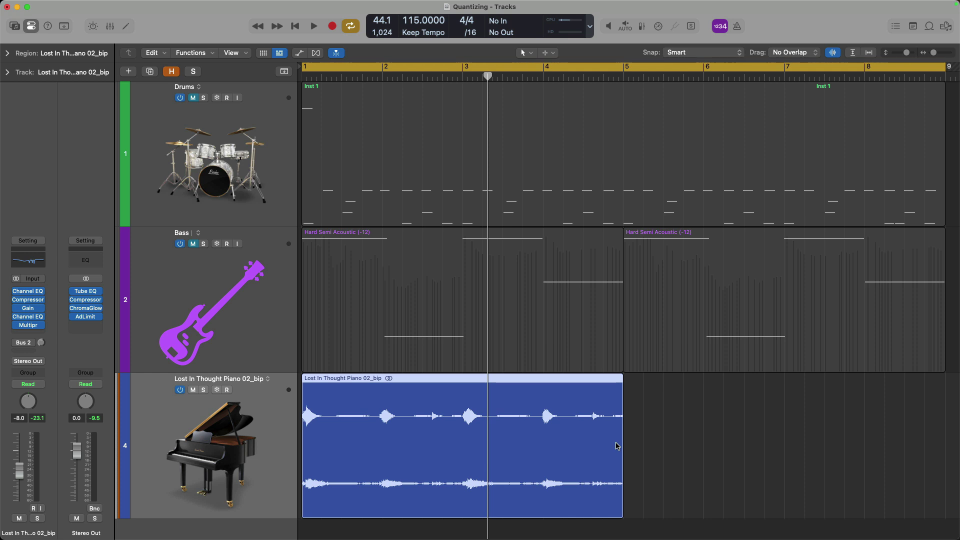
Enable Flex on the piano track with the Polyphonic (Auto) mode and stretch its region to end at bar 9.
click(320, 56)
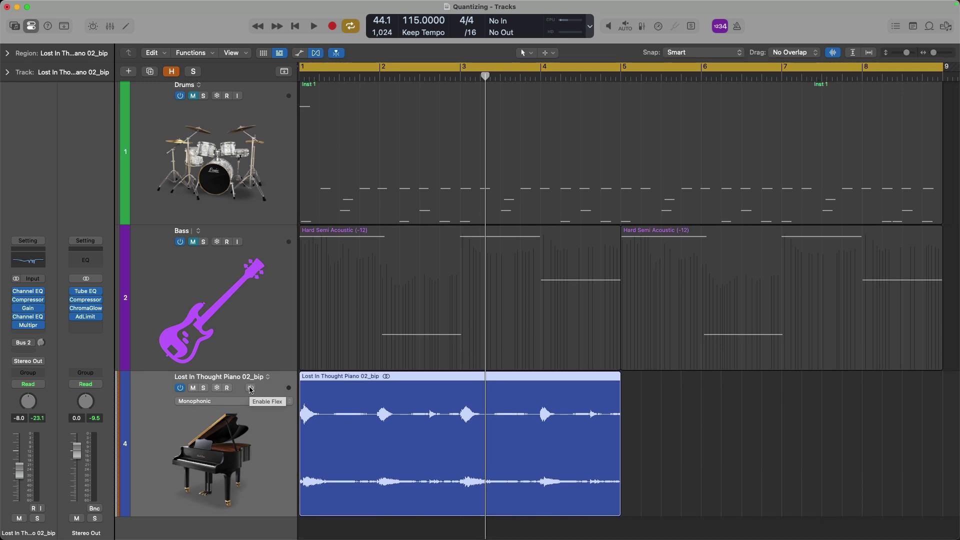
click(251, 388)
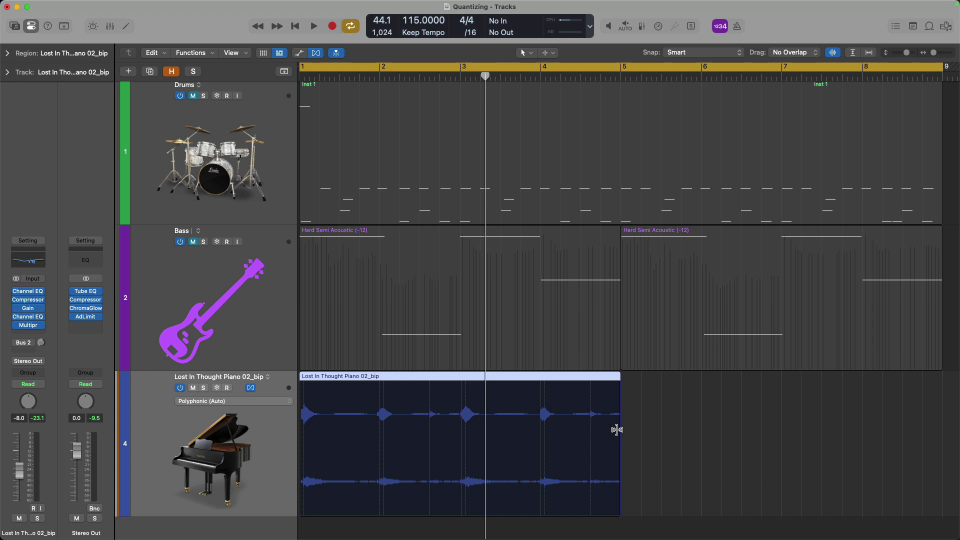
drag(616, 430, 939, 443)
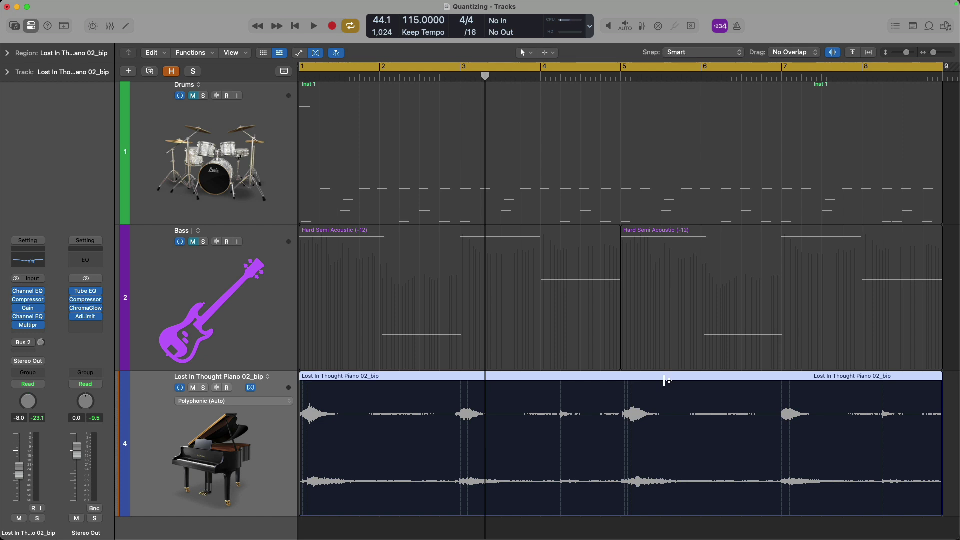
Play back the Flex-stretched piano region from the start of the project, and stop.
key(Return)
key(space)
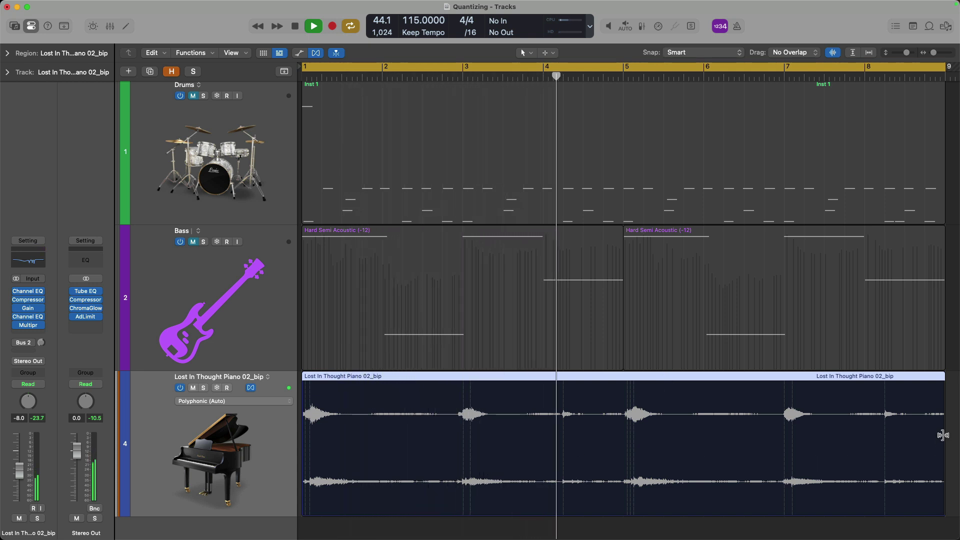
key(space)
Time-compress the piano region with Flex to end at bar 3, play it, and undo the compression.
drag(942, 435, 460, 441)
key(space)
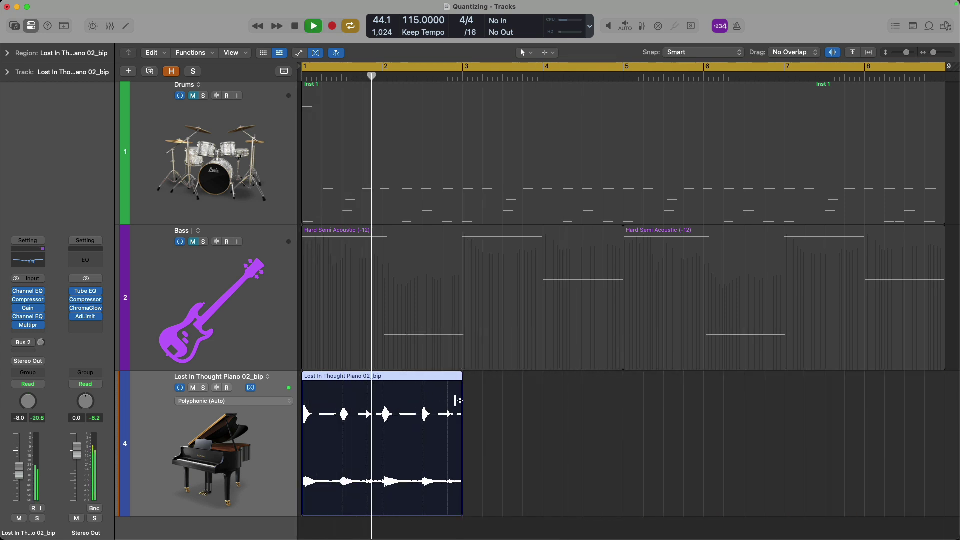
key(space)
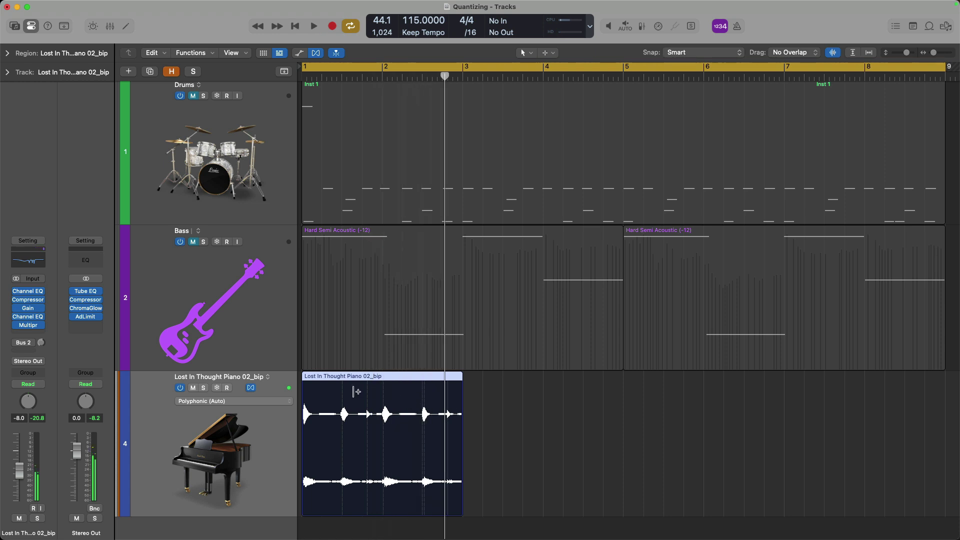
key(super+z)
Change the piano track's Flex Time mode to Speed (FX) and audition the region.
click(264, 402)
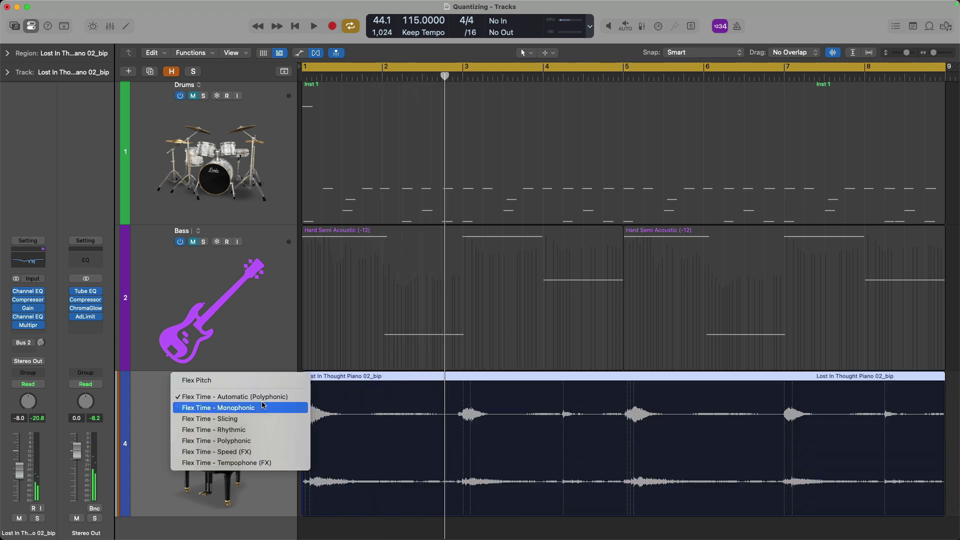
click(275, 451)
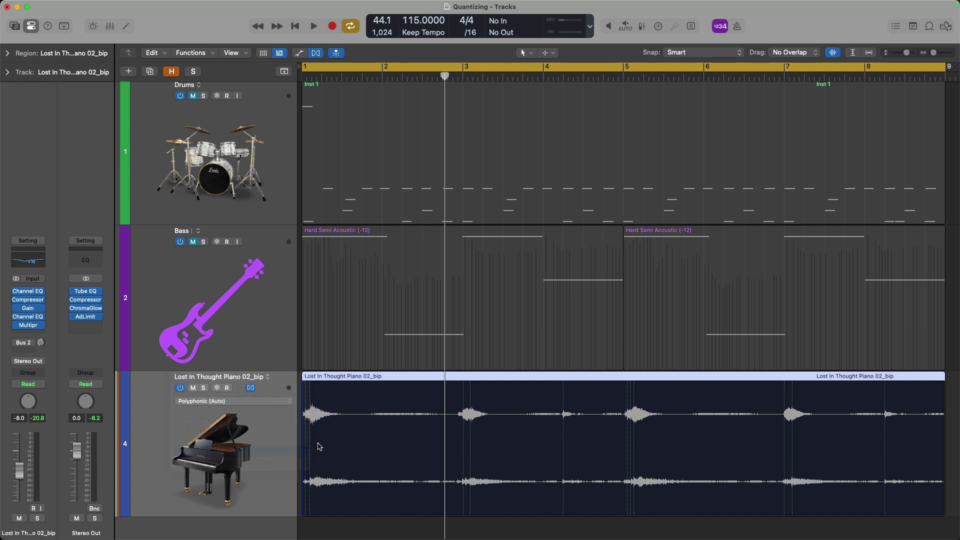
key(space)
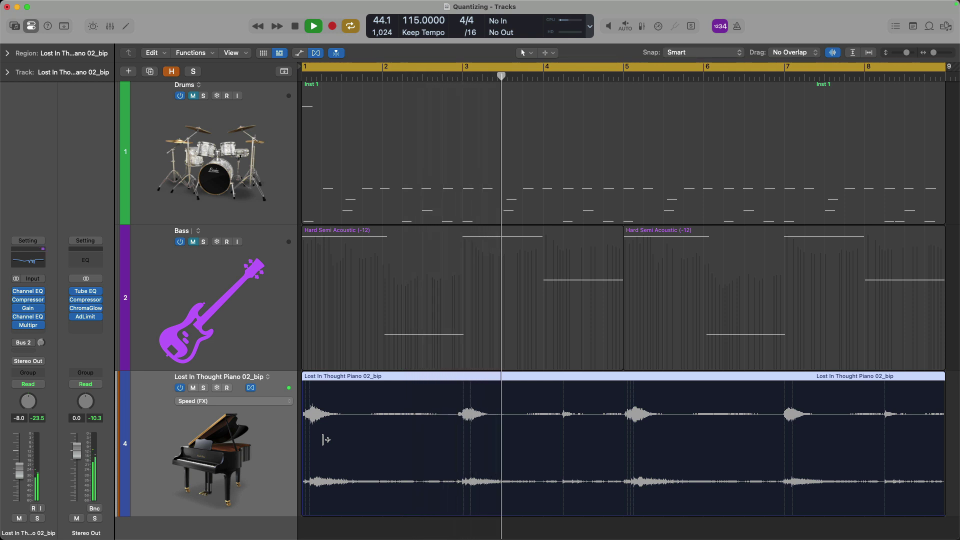
key(space)
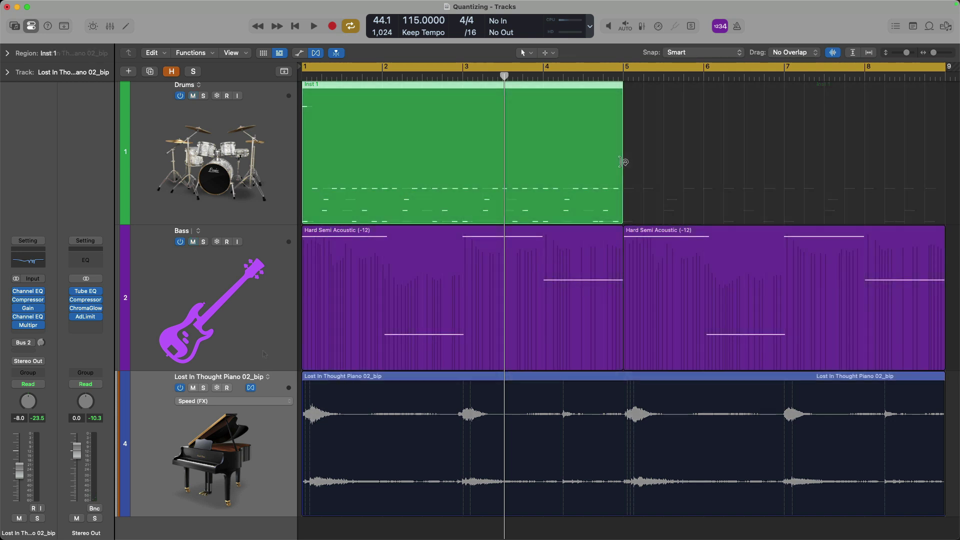
Open the drum region in the Piano Roll, switch Time Handles off and back on, and extend the region to end at bar 9.
key(e)
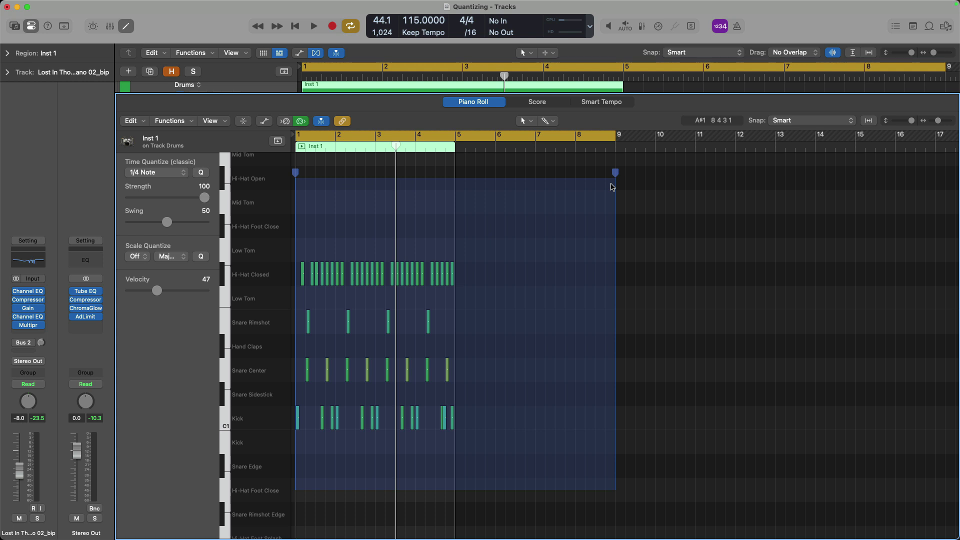
click(183, 123)
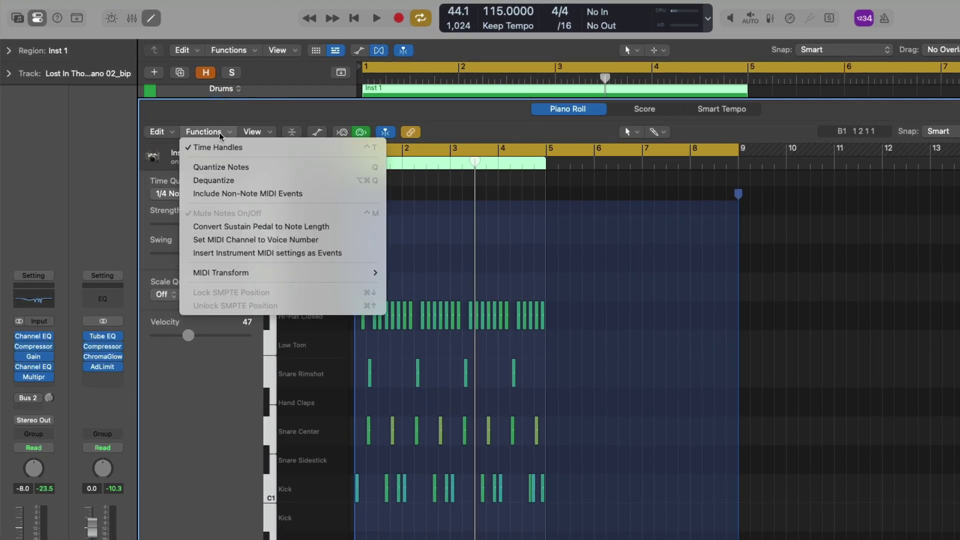
click(255, 147)
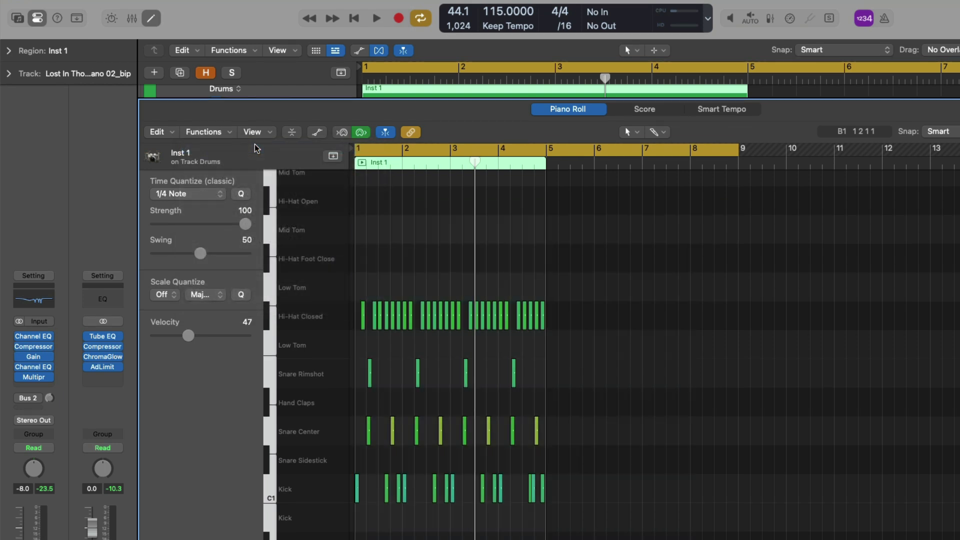
click(230, 133)
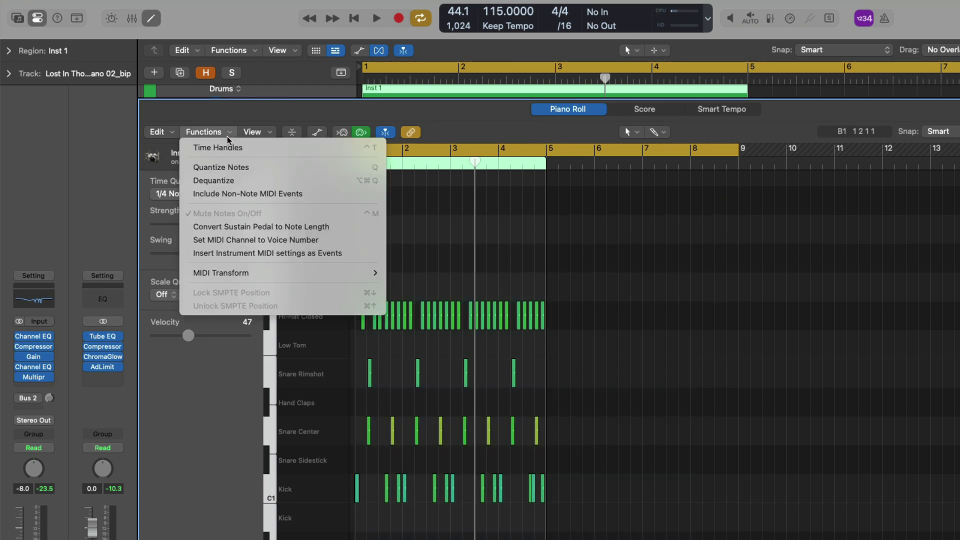
click(210, 144)
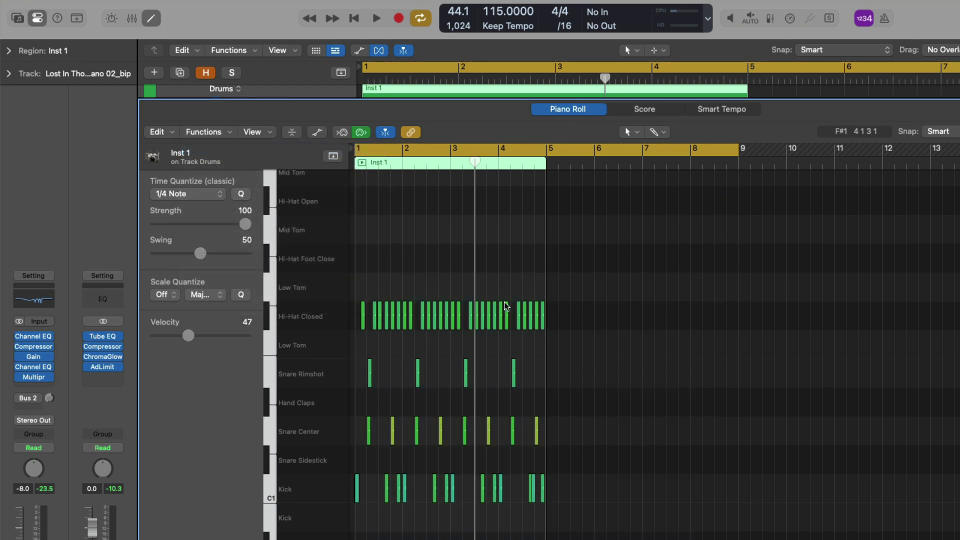
drag(544, 270, 742, 264)
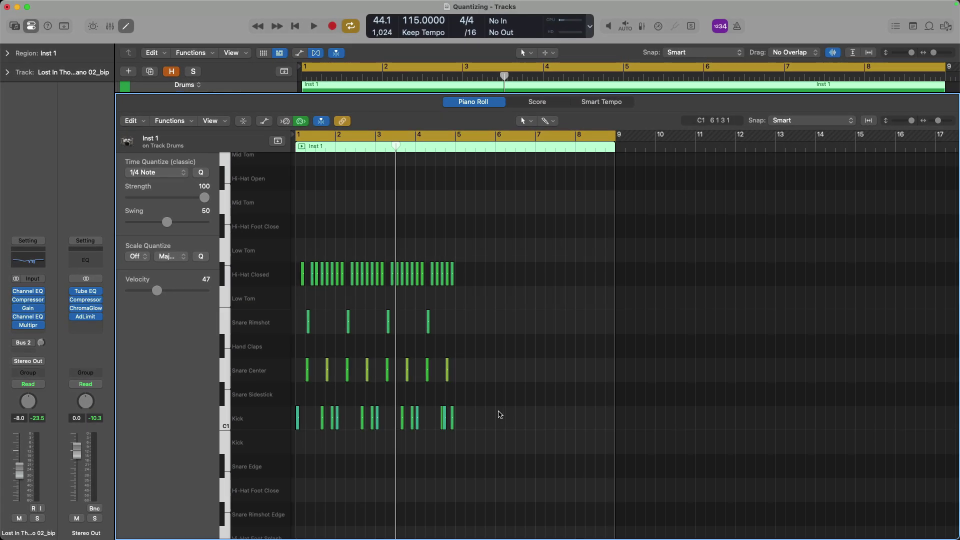
Select all the drum notes with Time Handles, stretch them to end at bar 9, undo the stretch and clear the selection.
drag(457, 222, 296, 445)
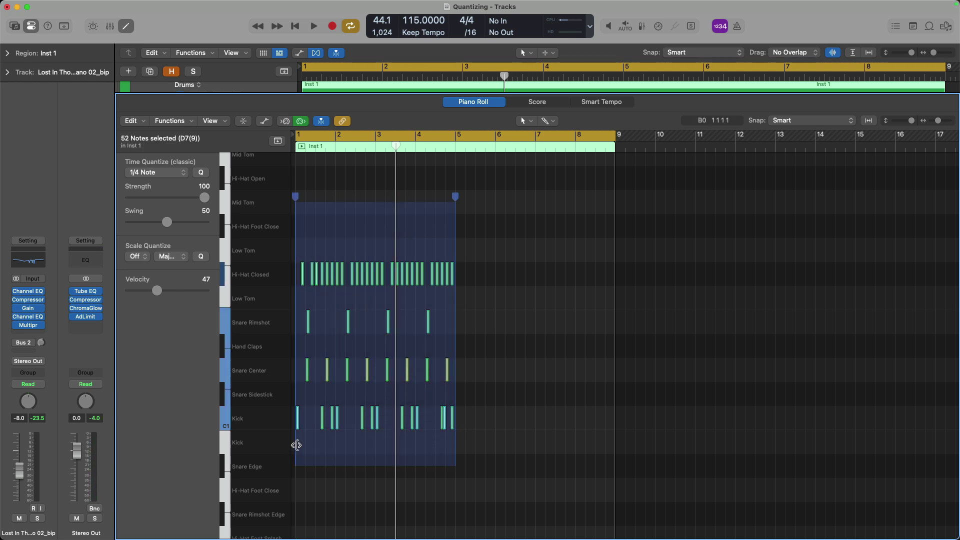
drag(455, 197, 614, 198)
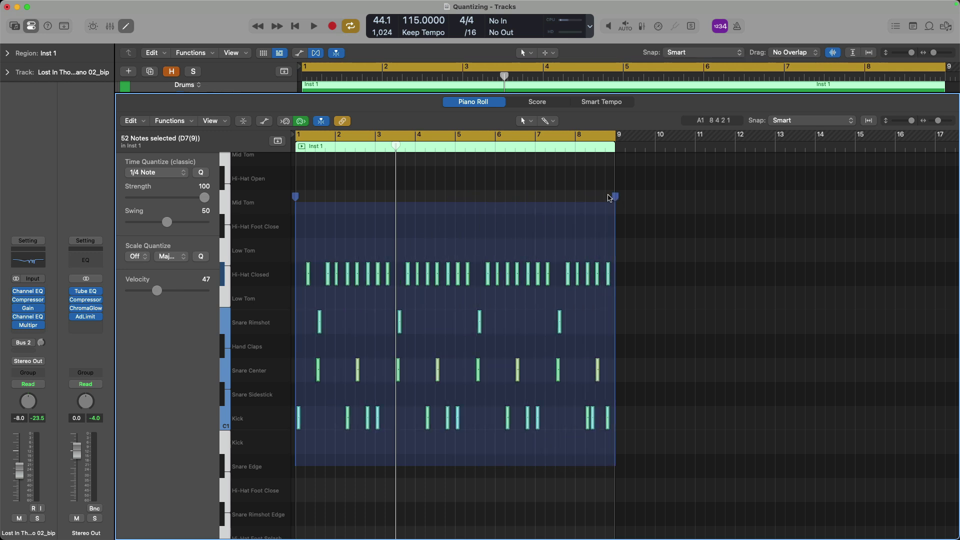
key(super+z)
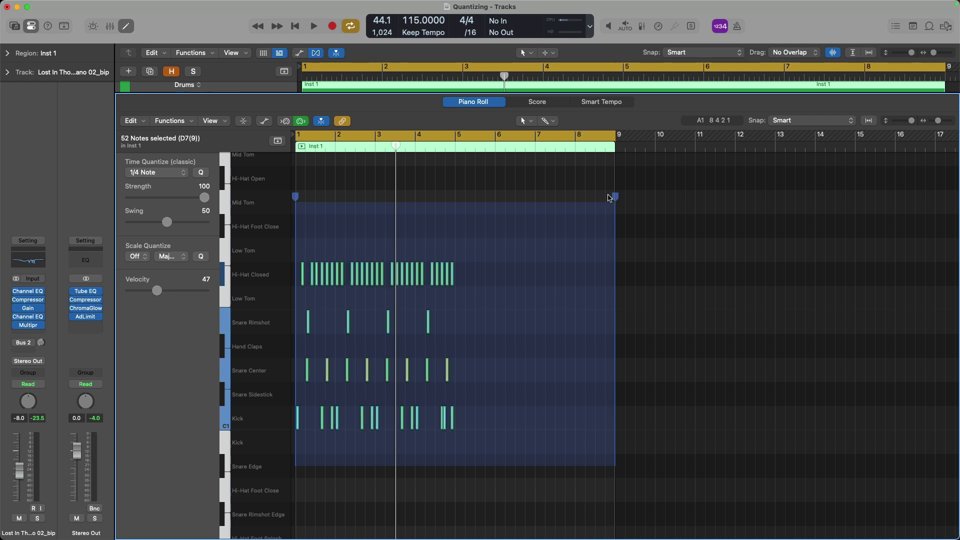
click(603, 197)
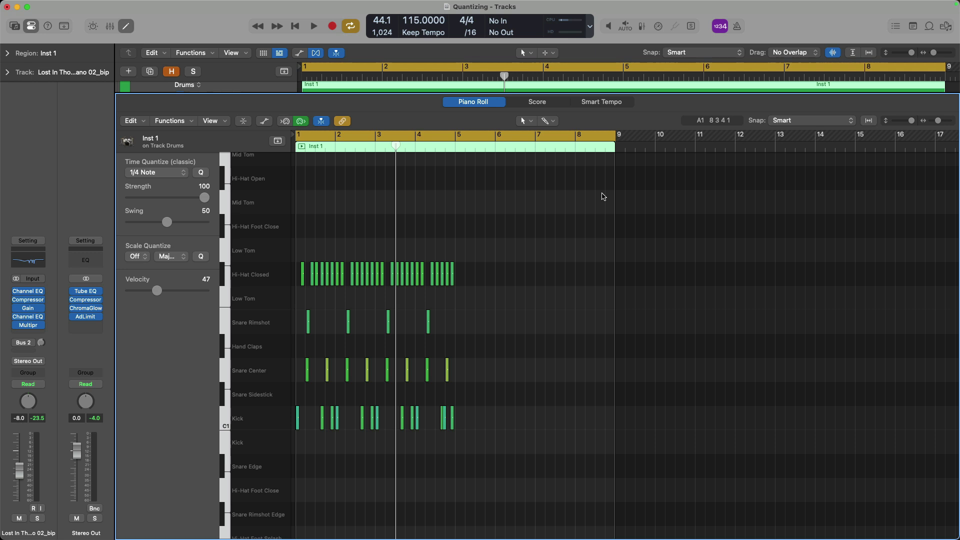
Turn off MIDI Out and stretch the drum notes from about bar 4 beat 2 onward with Time Handles to end shortly before bar 6.
click(304, 122)
drag(478, 245, 424, 435)
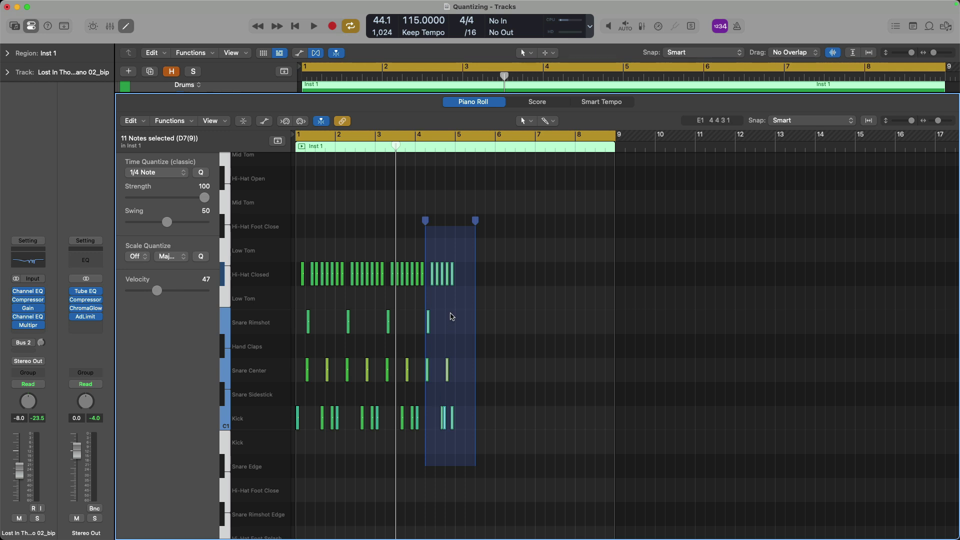
key(z)
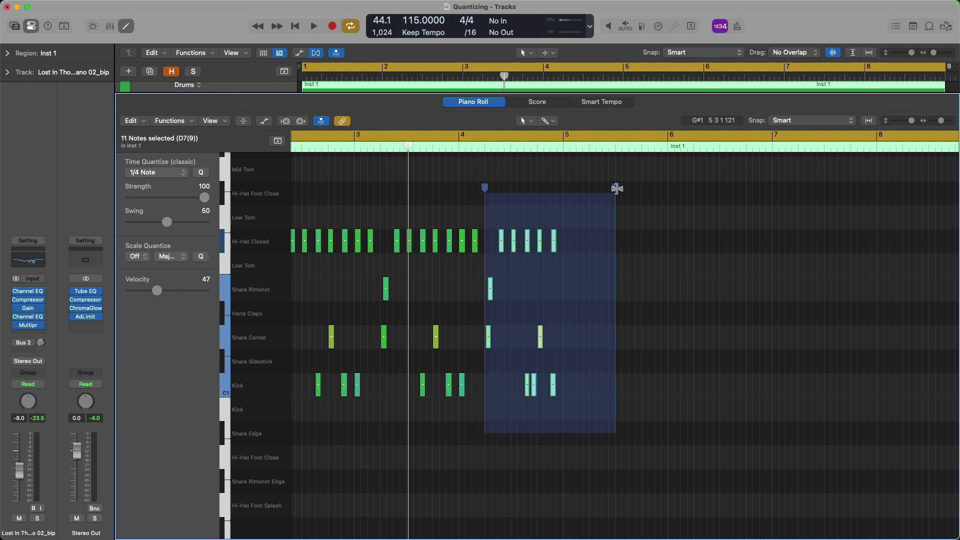
drag(616, 188, 655, 191)
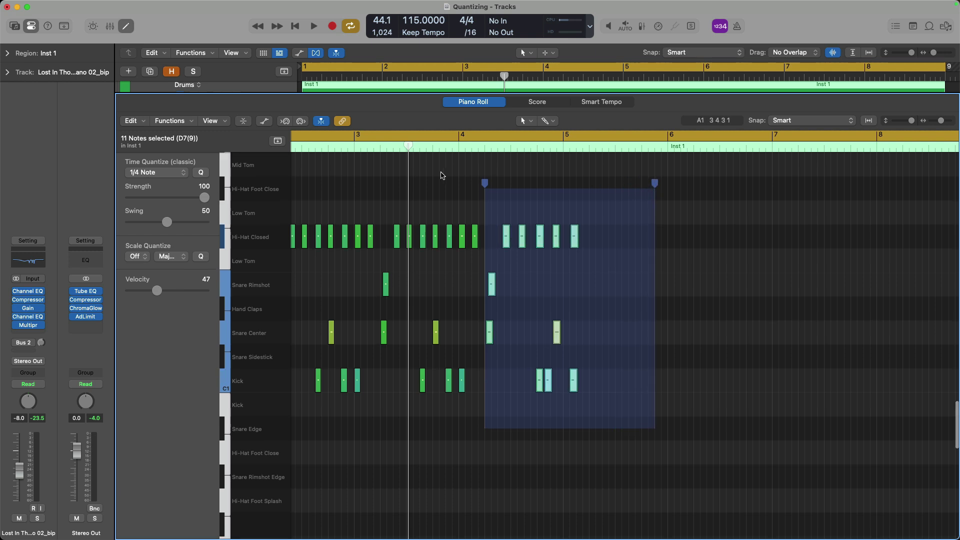
Close the editor, solo the Drums track, turn off Cycle mode, and play from around bar 3.
key(e)
key(s)
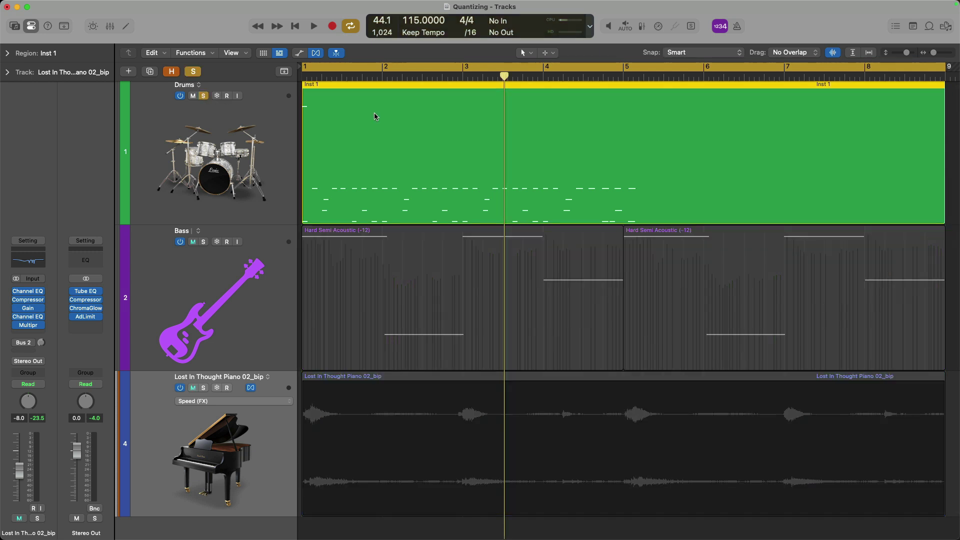
key(c)
click(463, 75)
key(space)
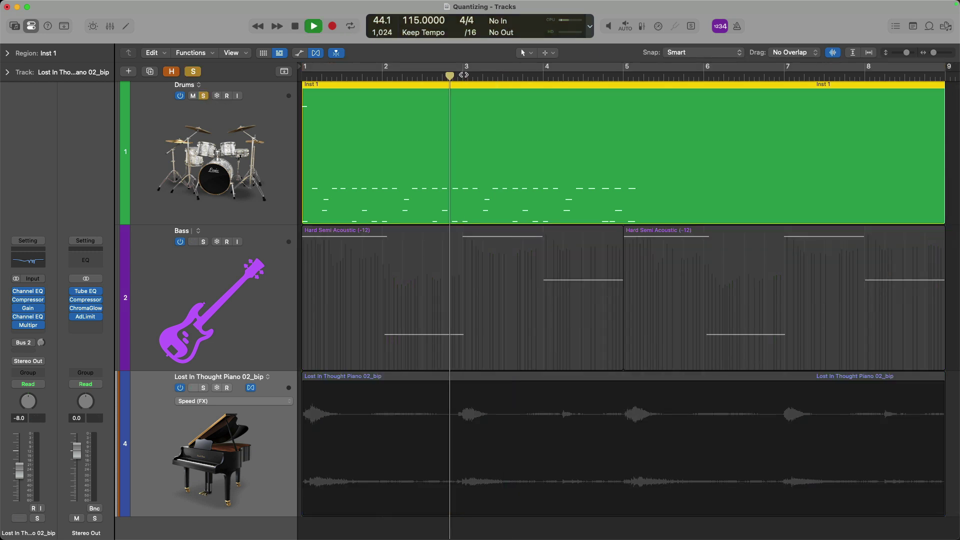
Stop playback, turn off Time Handles in the drum region's Piano Roll, and return to the full Tracks view.
key(e)
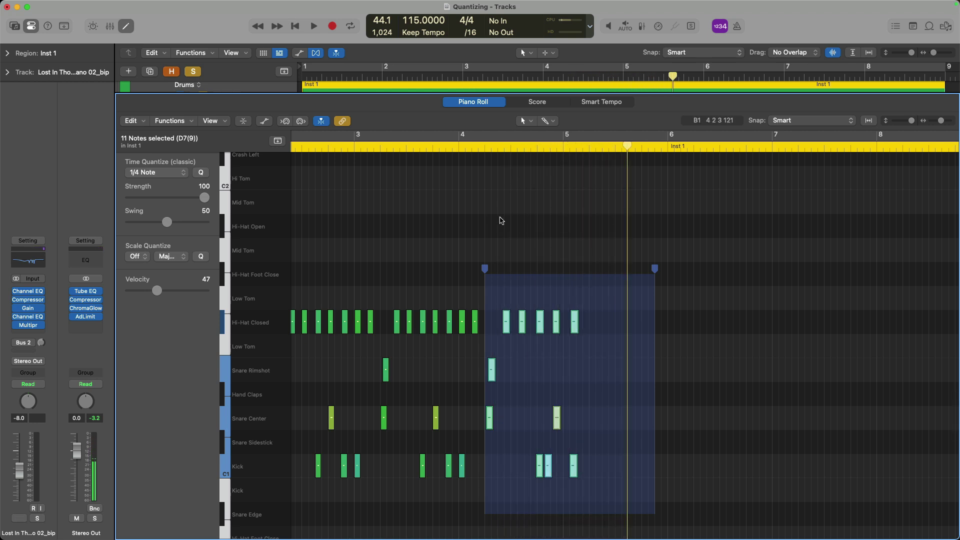
key(space)
click(193, 122)
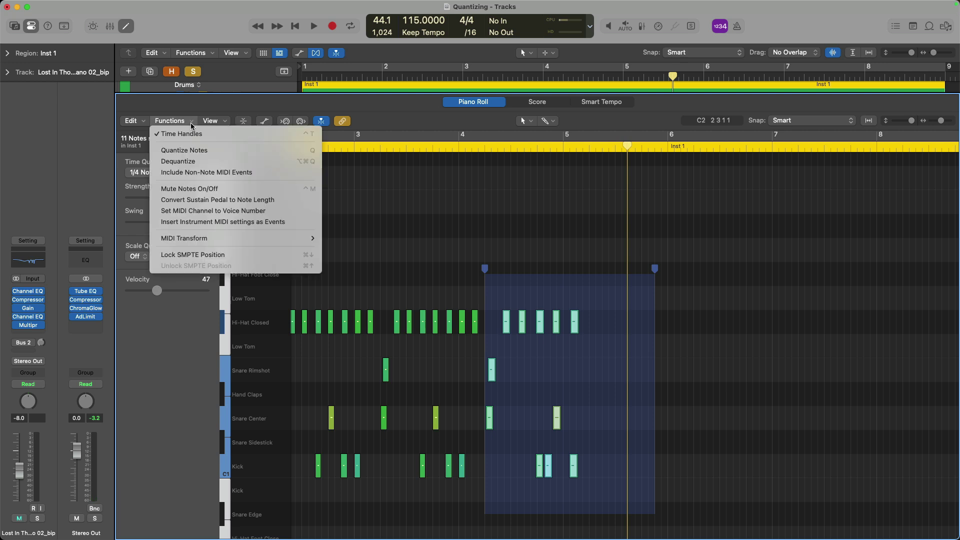
click(221, 134)
key(e)
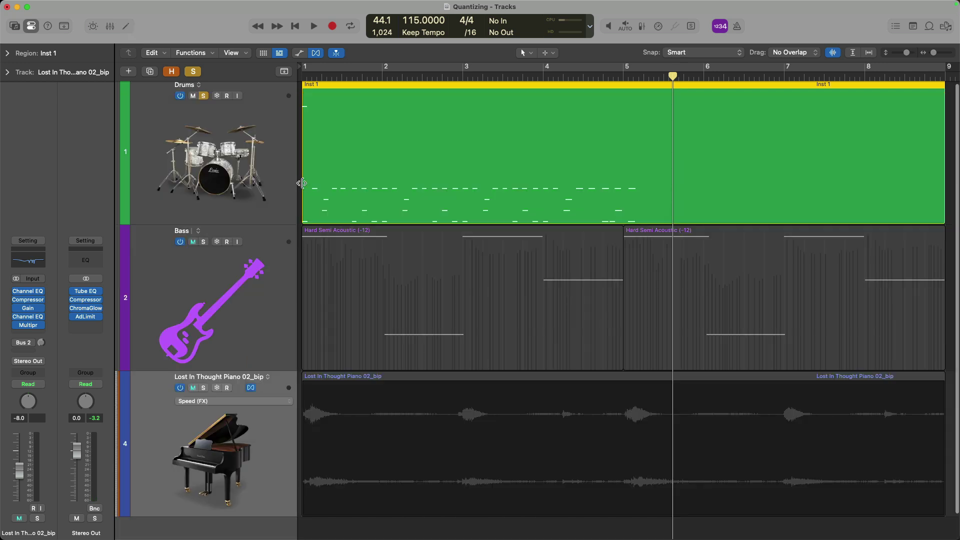